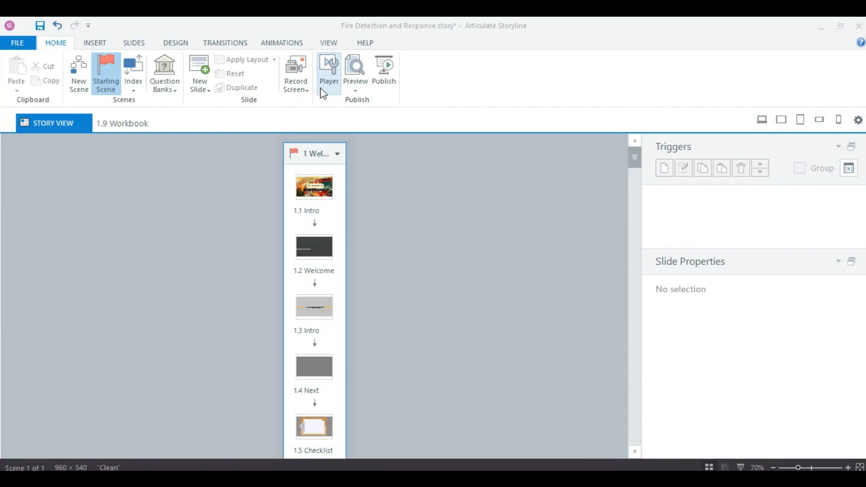
# Open the player properties and turn on Menus & Controls for the Modern player style.
pyautogui.click(321, 88)
pyautogui.click(367, 67)
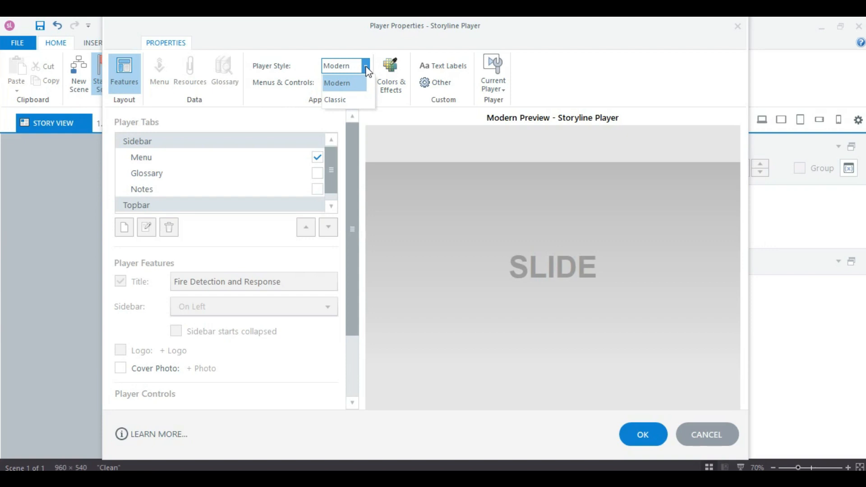
pyautogui.click(366, 68)
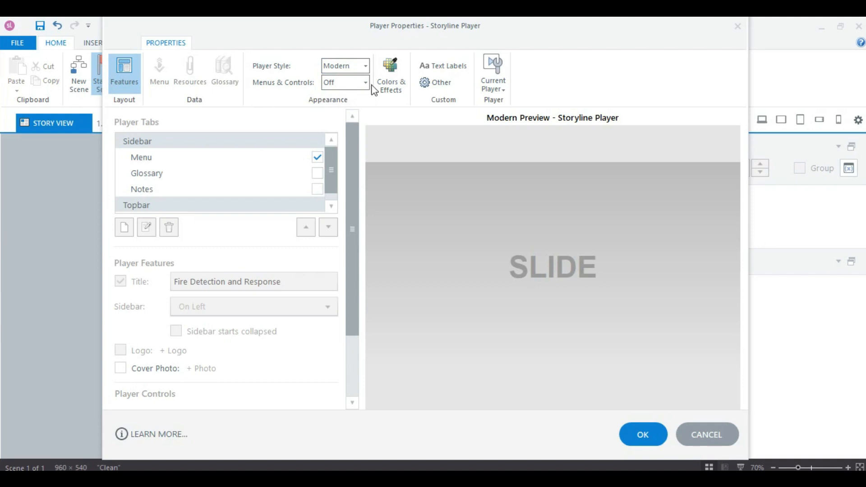
pyautogui.click(366, 83)
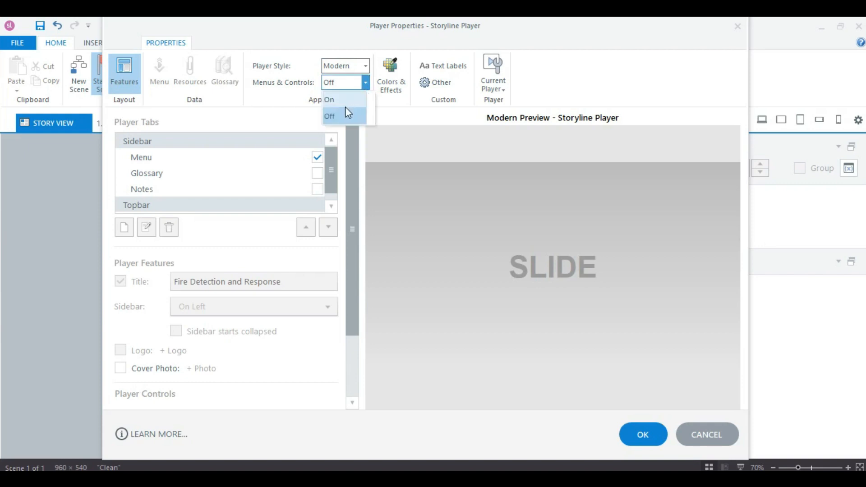
pyautogui.click(345, 103)
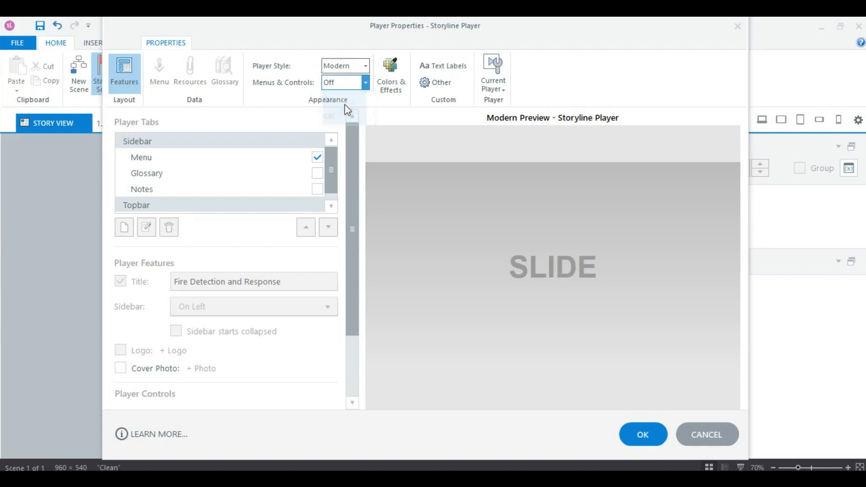
# Switch Menus & Controls off and back on to compare the player preview.
pyautogui.click(367, 83)
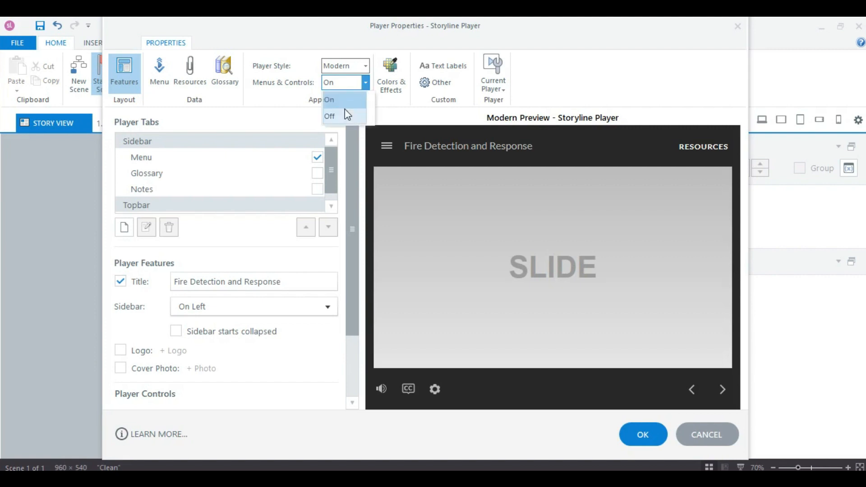
pyautogui.click(343, 113)
pyautogui.click(366, 82)
pyautogui.click(353, 103)
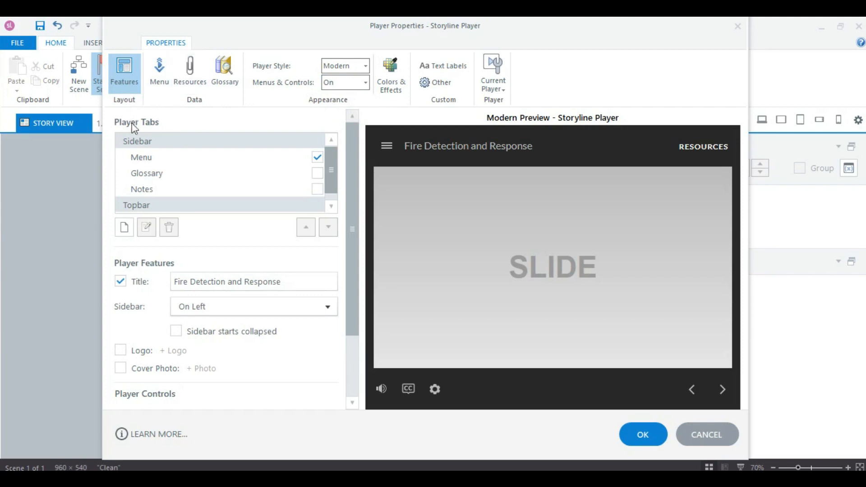
# Enable the Glossary and Notes tabs in the player's sidebar.
pyautogui.click(317, 174)
pyautogui.click(318, 190)
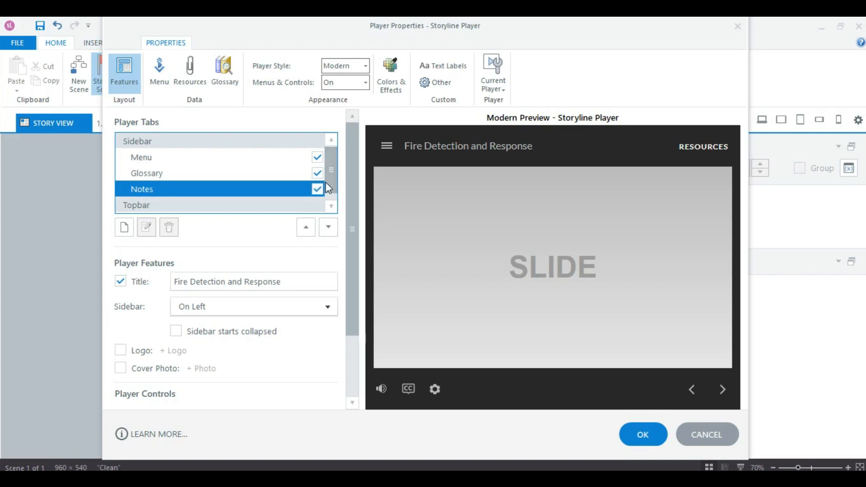
pyautogui.scroll(-1, 332, 180)
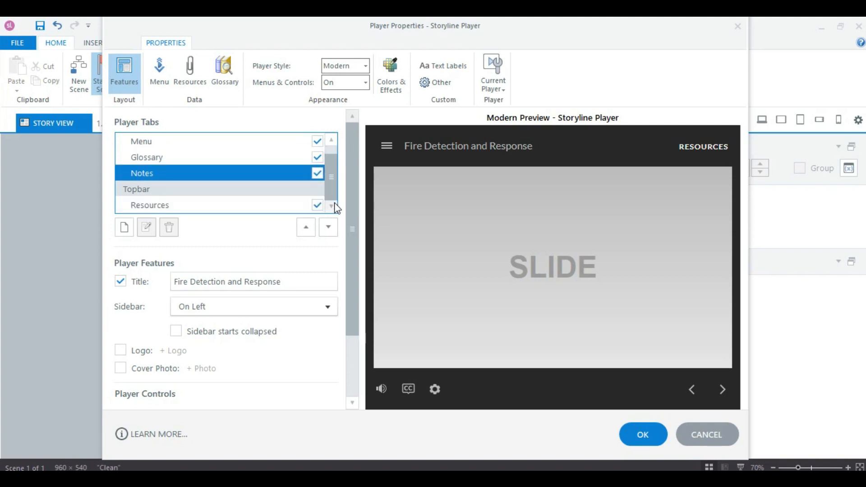
# Add a custom player tab named "next steps" that opens slide 1.5 Checklist in a lightbox.
pyautogui.click(124, 227)
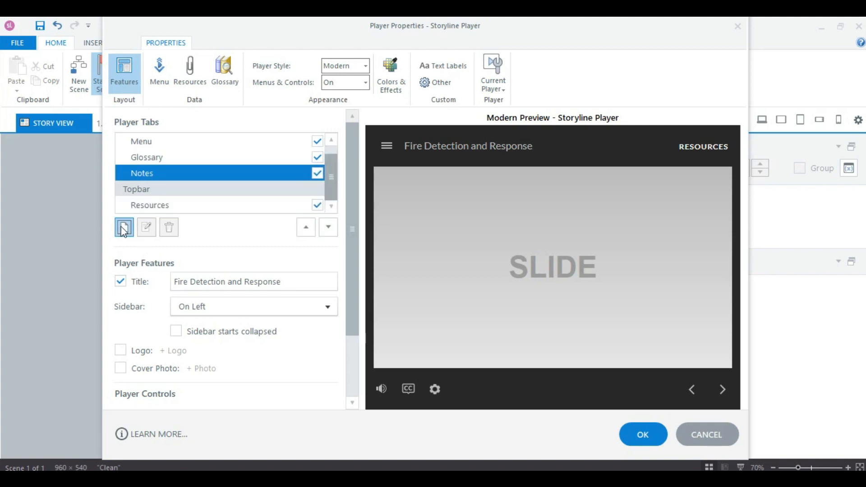
pyautogui.click(202, 123)
pyautogui.write('next steps')
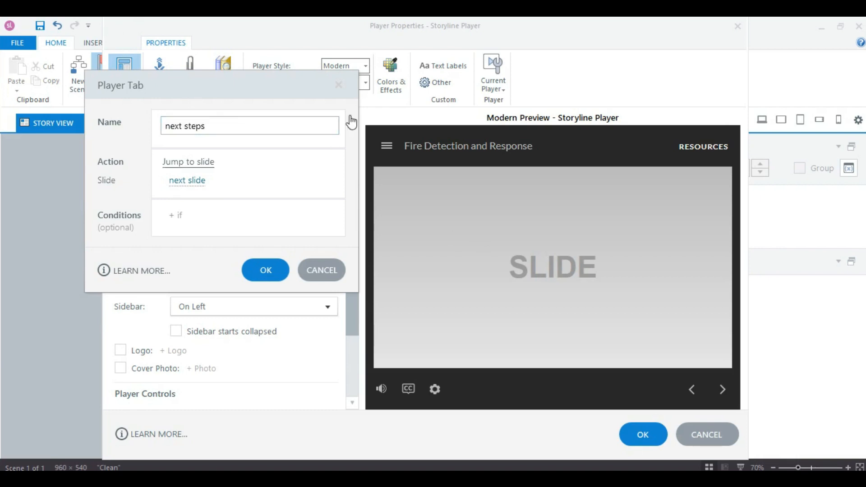
pyautogui.click(205, 167)
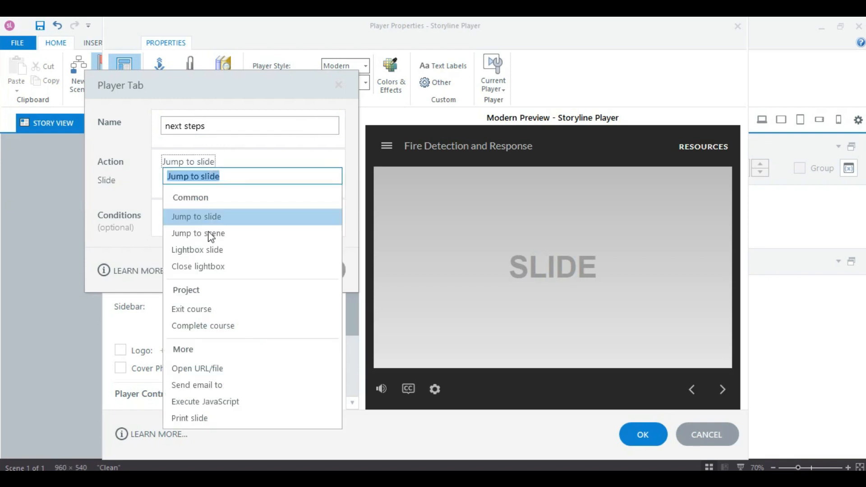
pyautogui.click(210, 251)
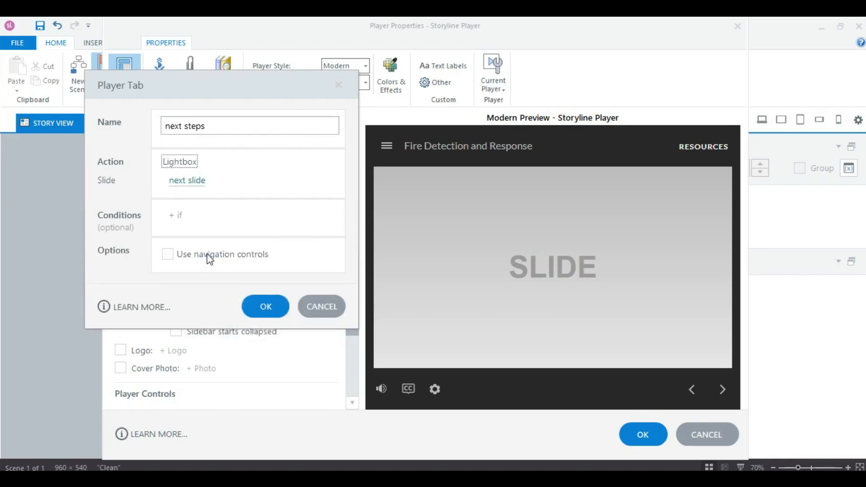
pyautogui.click(194, 185)
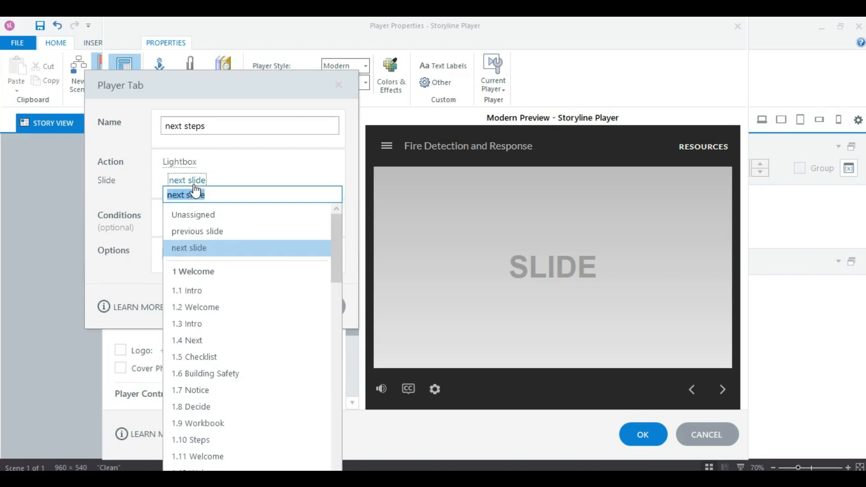
pyautogui.click(219, 359)
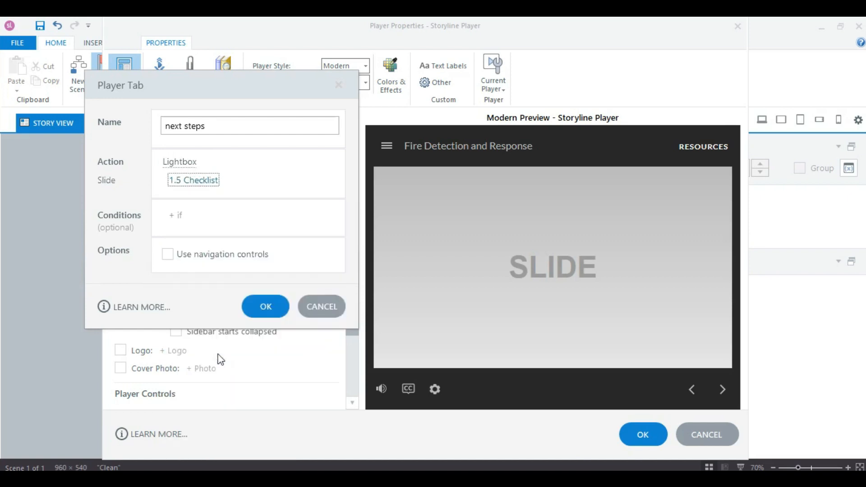
pyautogui.click(263, 307)
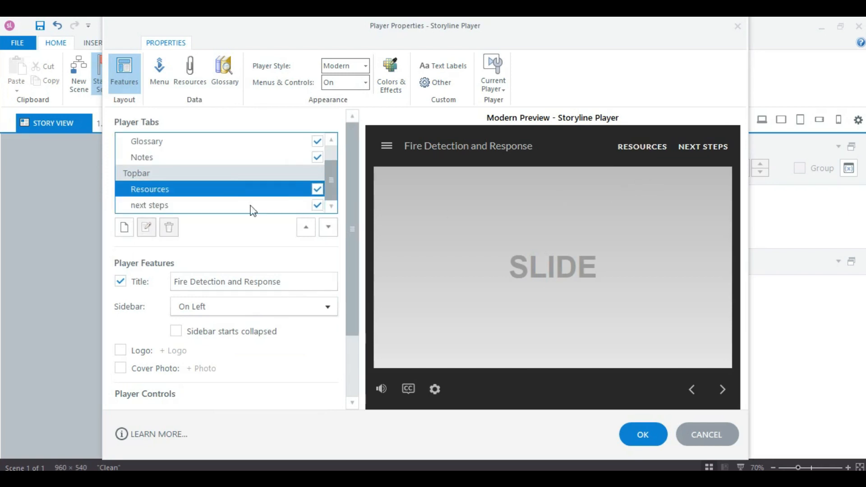
# Reorder the player tabs so that Resources comes after "next steps" in the topbar.
pyautogui.click(307, 227)
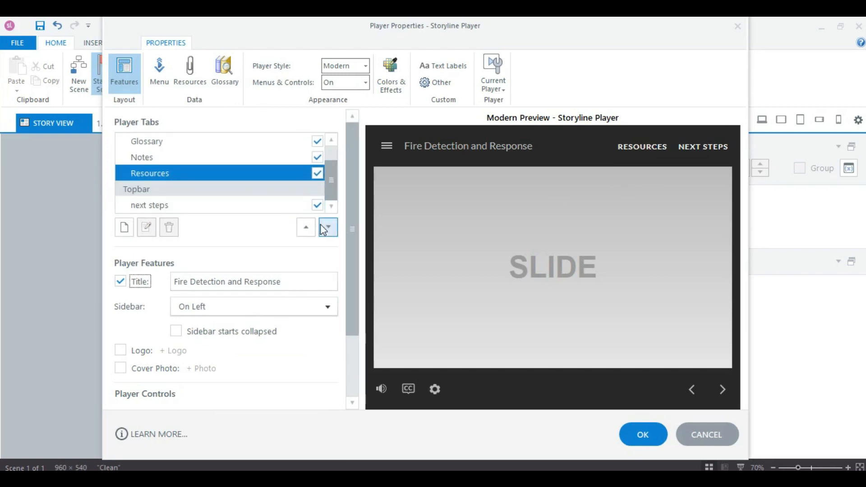
pyautogui.click(324, 229)
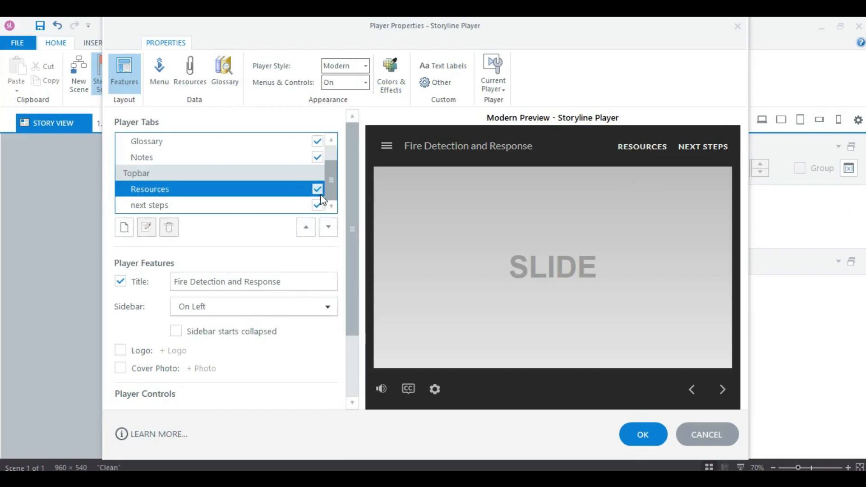
pyautogui.click(329, 227)
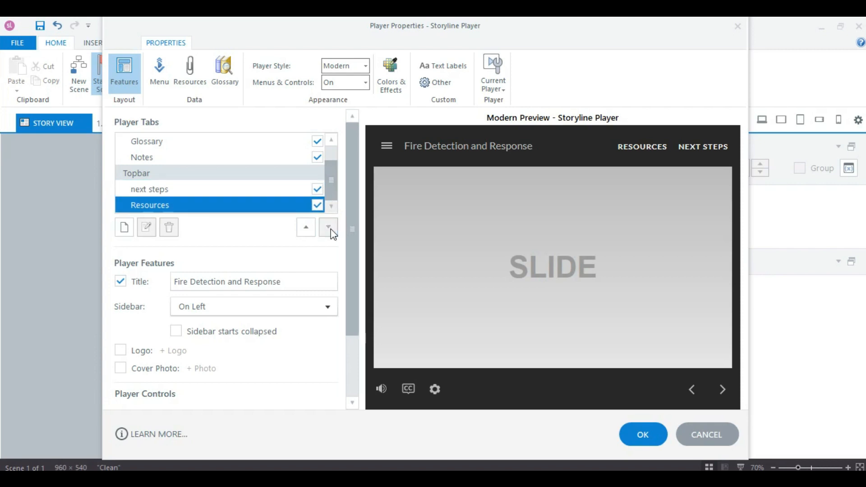
# Try hiding the course title and starting the sidebar collapsed, restore both settings and review the player controls.
pyautogui.click(138, 280)
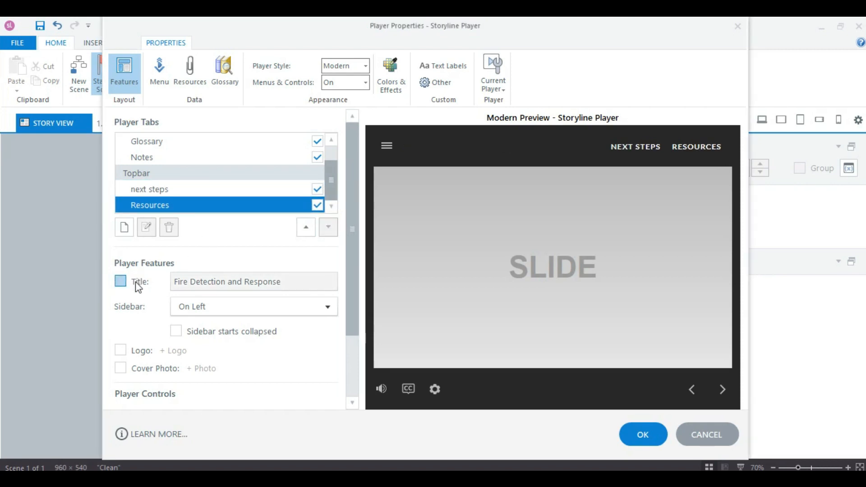
pyautogui.click(138, 285)
pyautogui.click(318, 309)
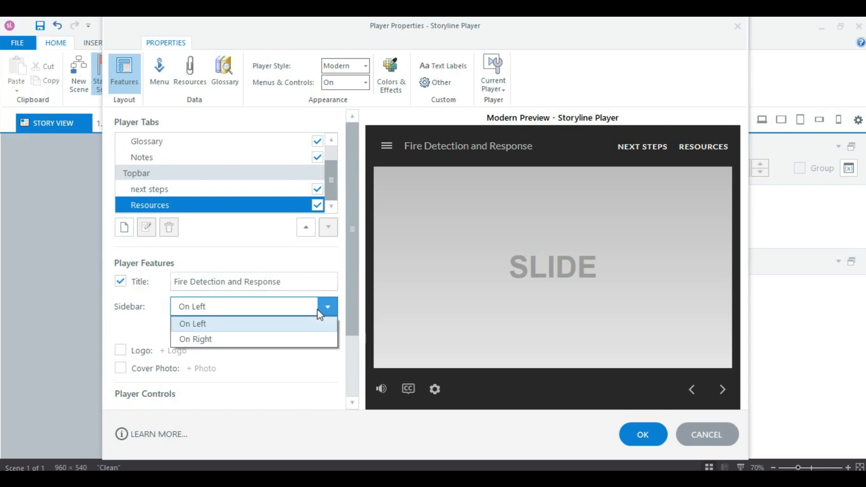
pyautogui.click(318, 309)
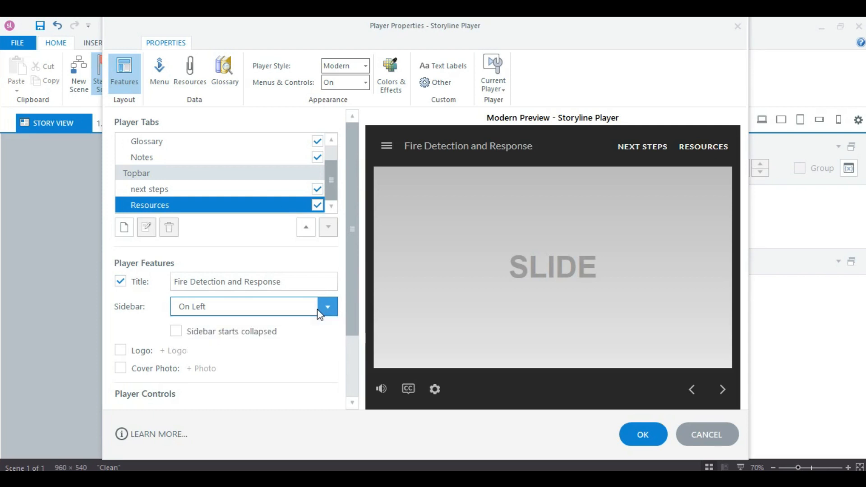
pyautogui.click(251, 333)
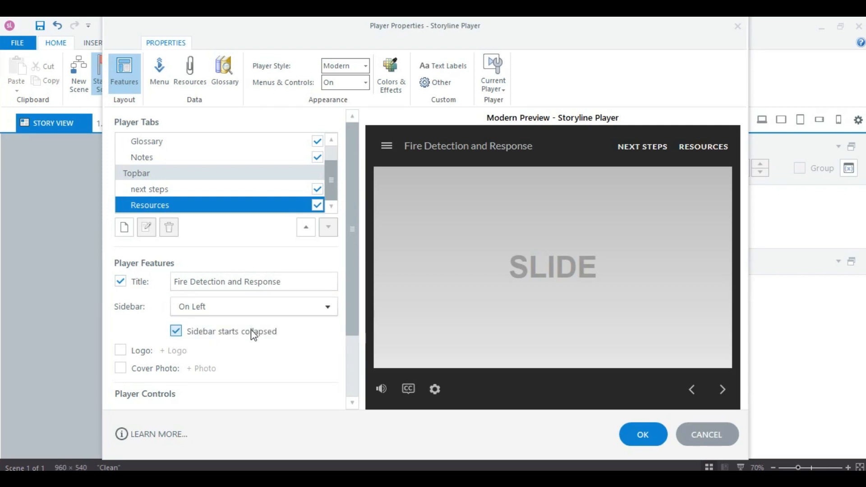
pyautogui.scroll(-3, 251, 329)
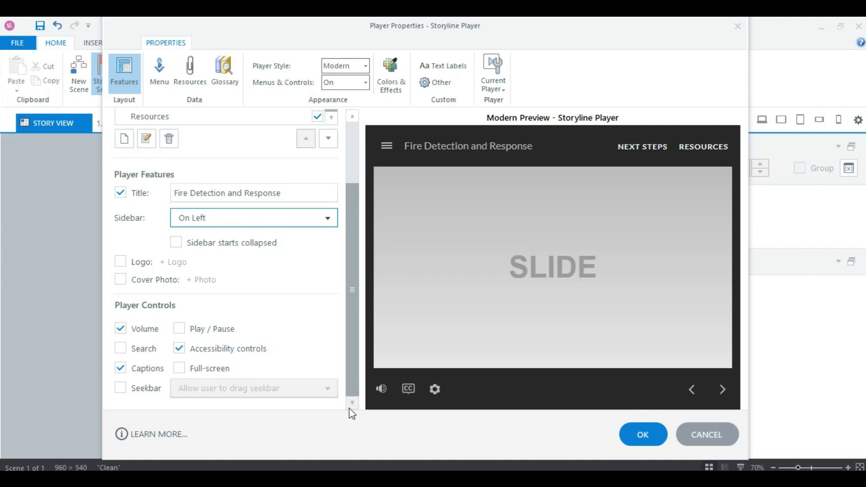
# In the player menu, move 1.4 Next below 1.6 Building Safety and delete the 1.6 Building Safety entry.
pyautogui.click(160, 81)
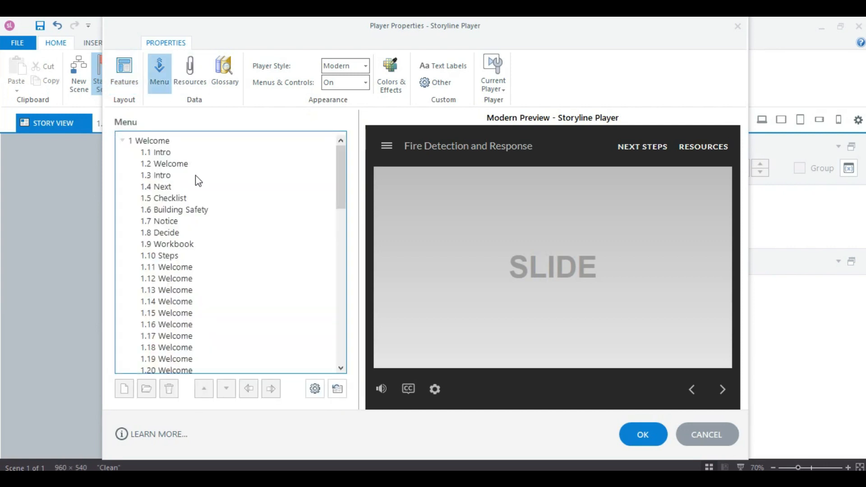
pyautogui.click(169, 189)
pyautogui.moveTo(188, 188); pyautogui.dragTo(163, 199)
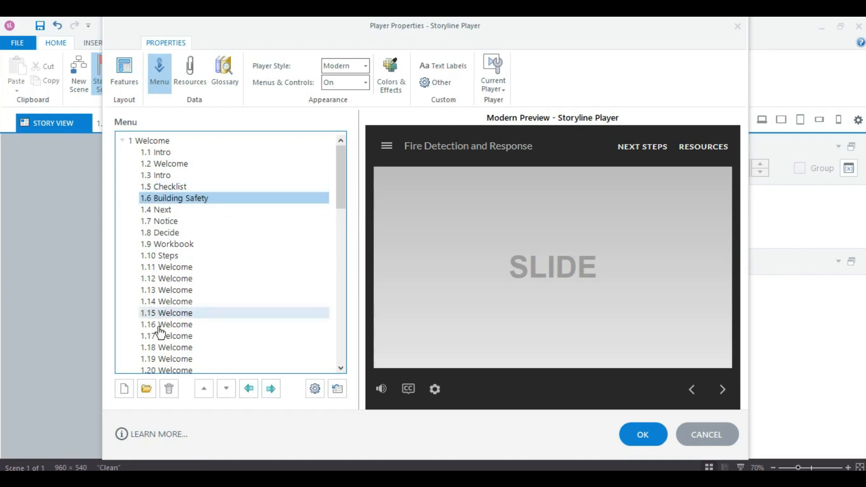
pyautogui.click(169, 388)
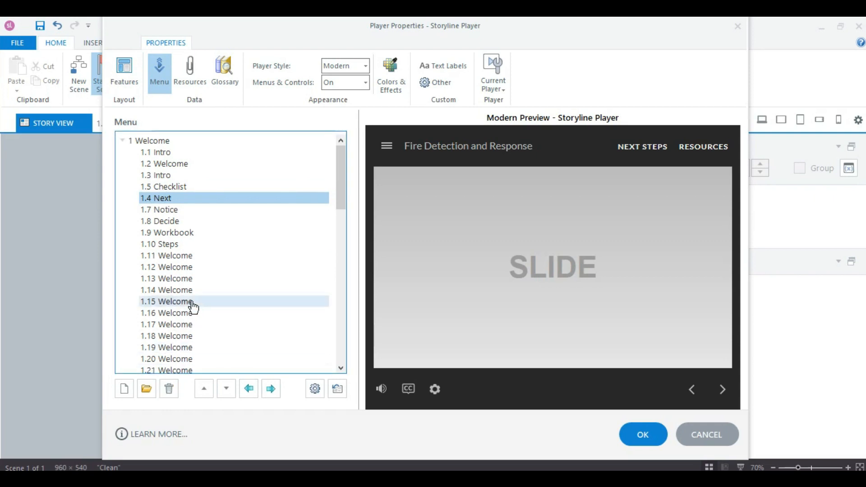
# View the resources settings and add the glossary term "Trust" with the definition text "Definition".
pyautogui.click(190, 75)
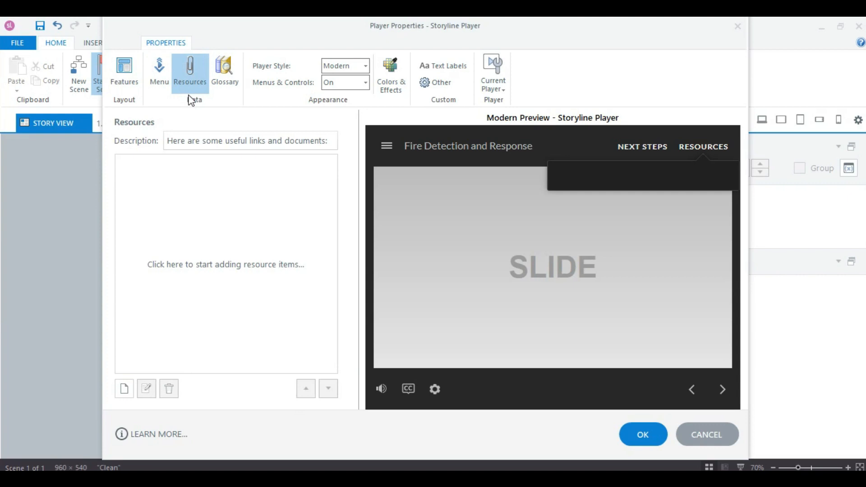
pyautogui.click(222, 87)
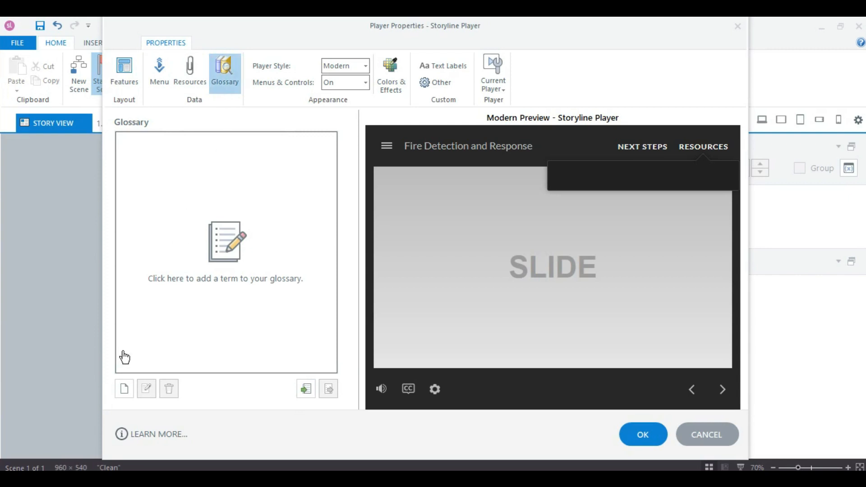
pyautogui.click(123, 384)
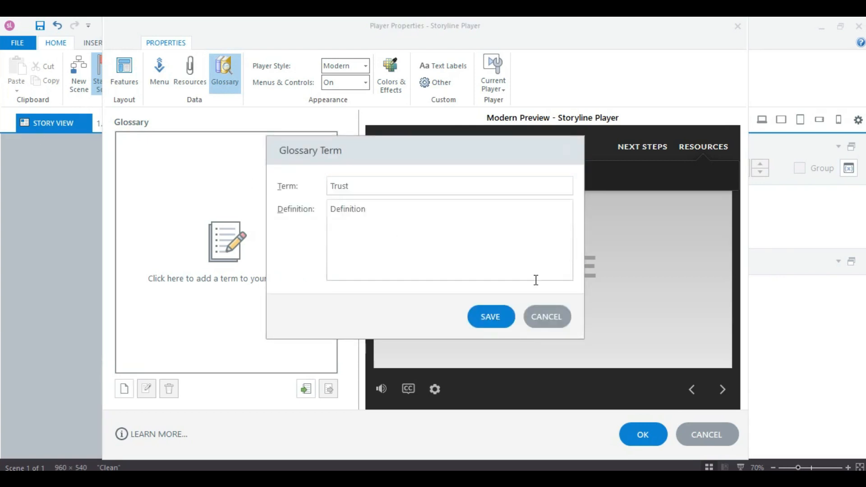
pyautogui.click(491, 318)
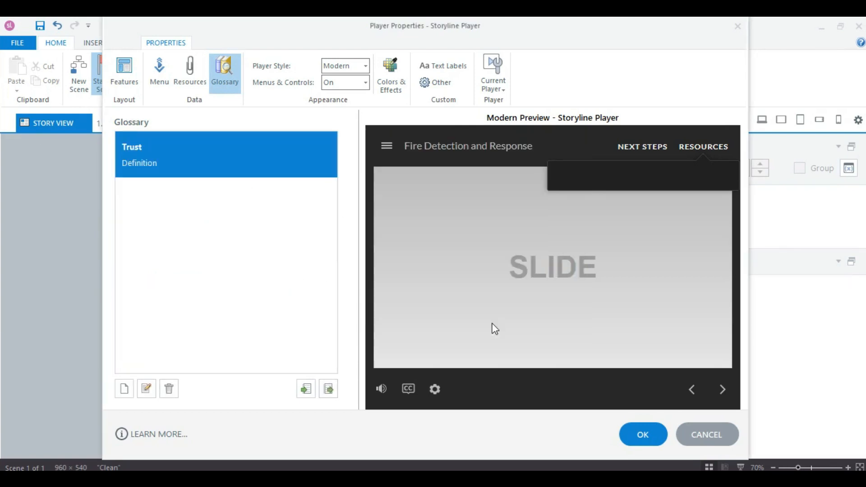
# Review the player's colour and font settings and set the navigation button style to "Icon and text".
pyautogui.click(402, 90)
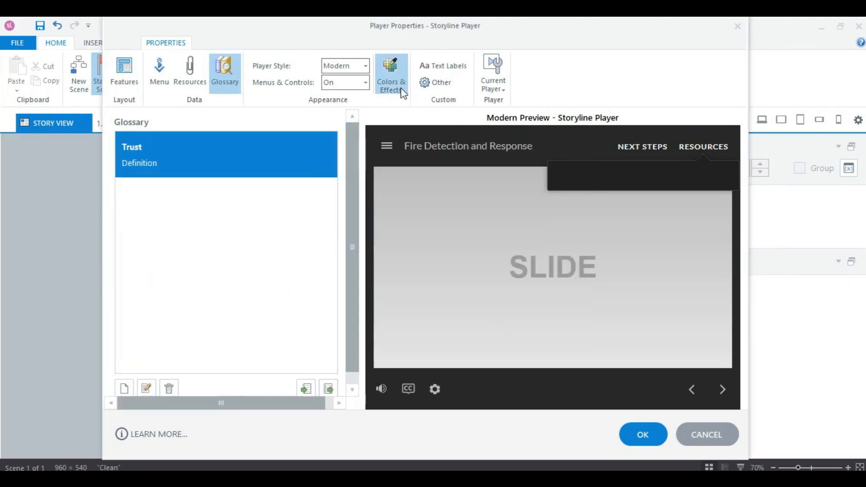
pyautogui.hotkey('alt', 'Tab')
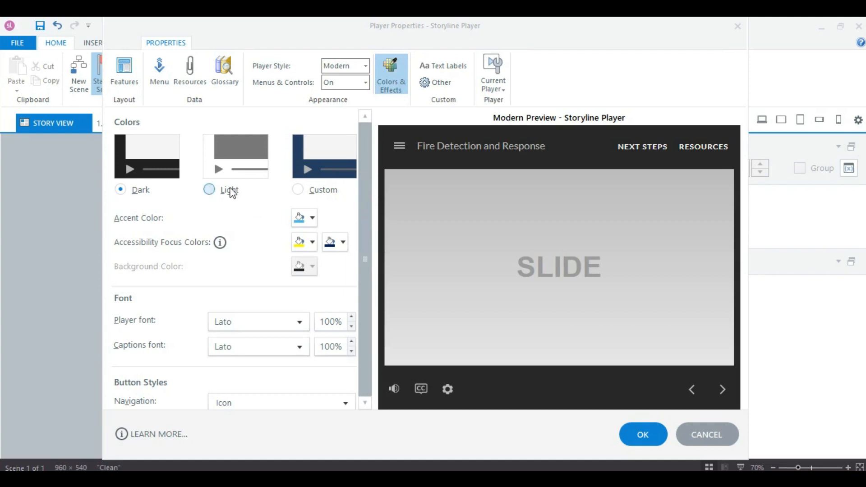
pyautogui.scroll(-1, 362, 314)
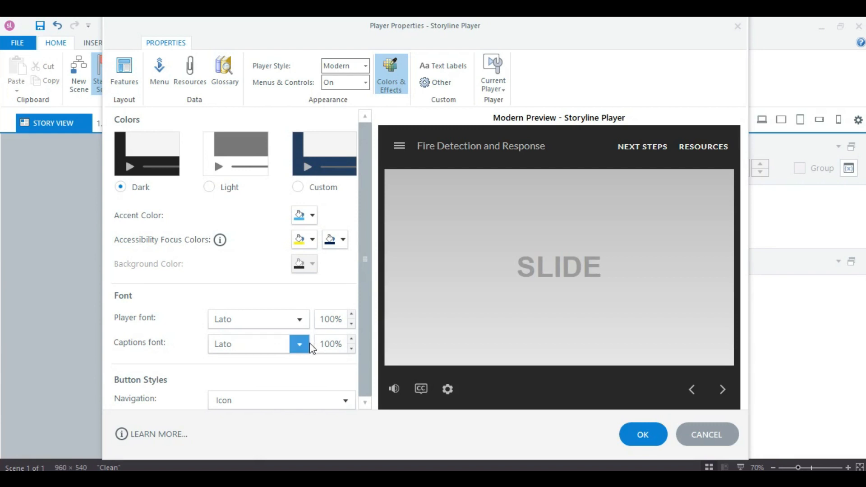
pyautogui.click(338, 401)
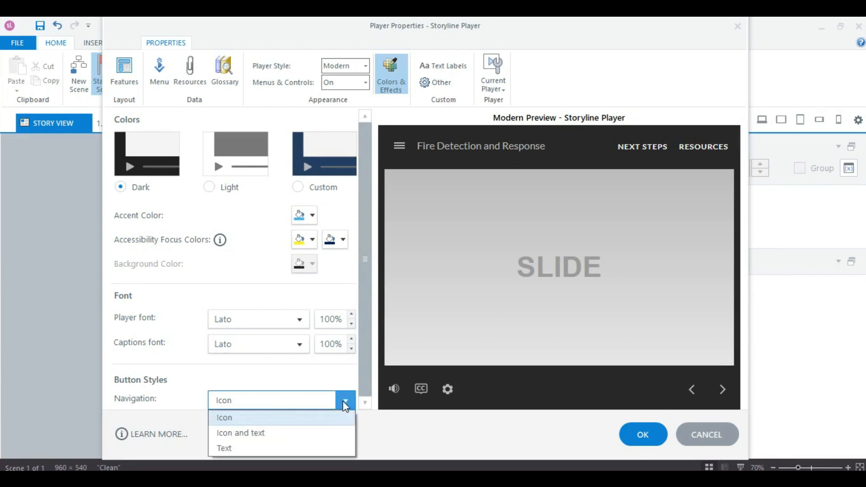
pyautogui.click(324, 433)
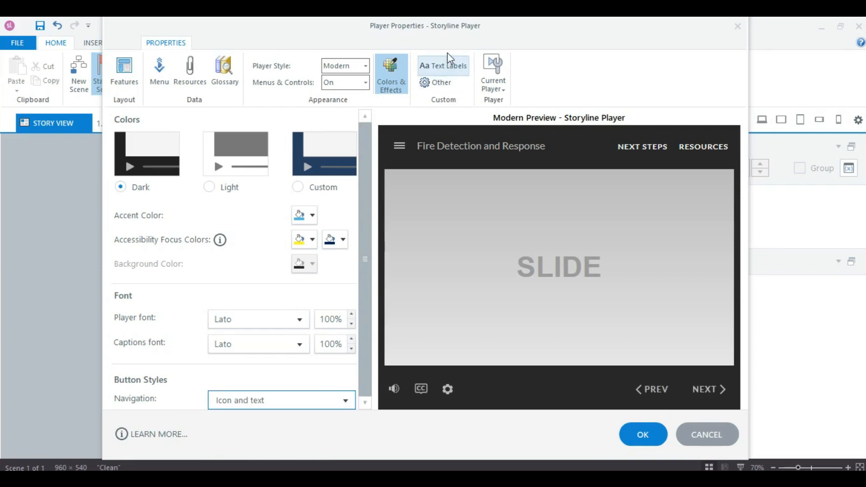
# In the player text labels, change the custom text for the 360° image "Camera moved down" screen reader verbiage to "Move down".
pyautogui.click(449, 65)
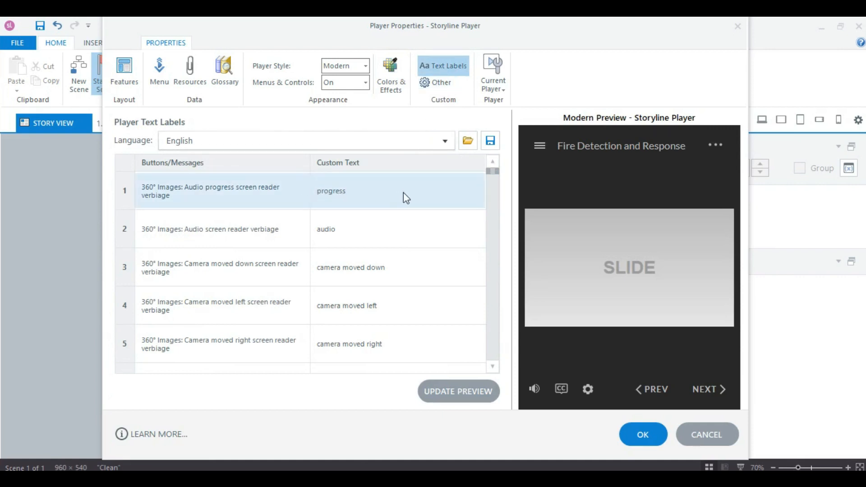
pyautogui.click(389, 267)
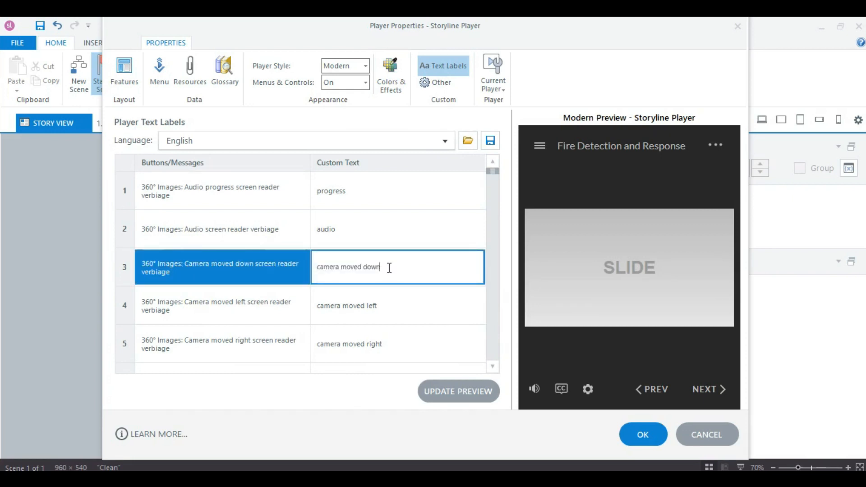
pyautogui.press('BackSpace')
pyautogui.press('BackSpace')
pyautogui.press('BackSpace')
pyautogui.press('BackSpace')
pyautogui.press('BackSpace')
pyautogui.press('BackSpace')
pyautogui.press('BackSpace')
pyautogui.press('BackSpace')
pyautogui.press('BackSpace')
pyautogui.press('BackSpace')
pyautogui.press('BackSpace')
pyautogui.press('BackSpace')
pyautogui.press('BackSpace')
pyautogui.press('BackSpace')
pyautogui.press('BackSpace')
pyautogui.press('BackSpace')
pyautogui.press('BackSpace')
pyautogui.write('Move down')
# Save the customized player text labels to a label file named "Label" and browse the available label languages.
pyautogui.click(492, 142)
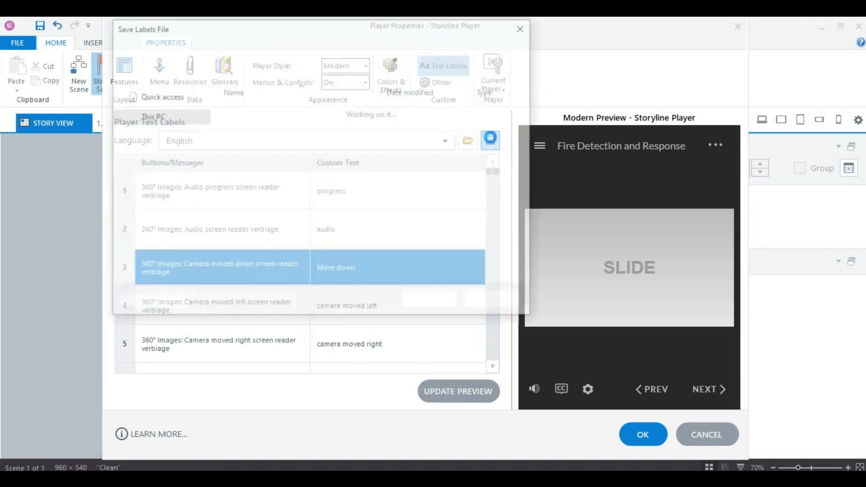
pyautogui.write('Label')
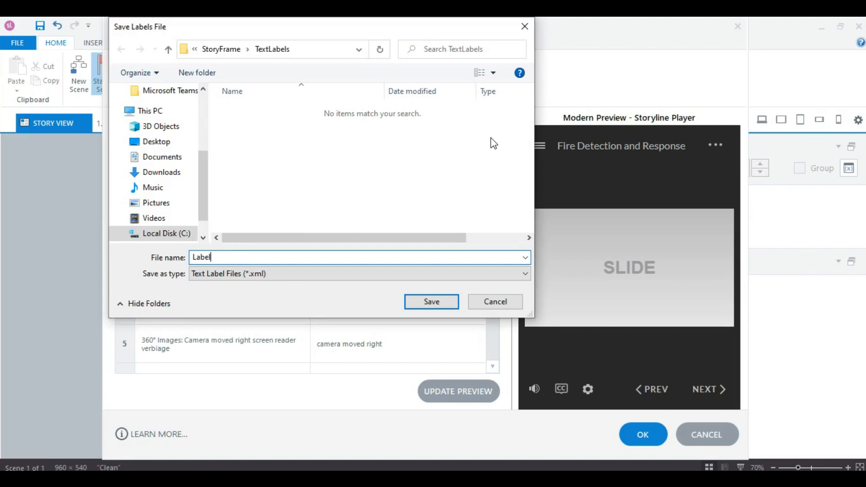
pyautogui.press('Return')
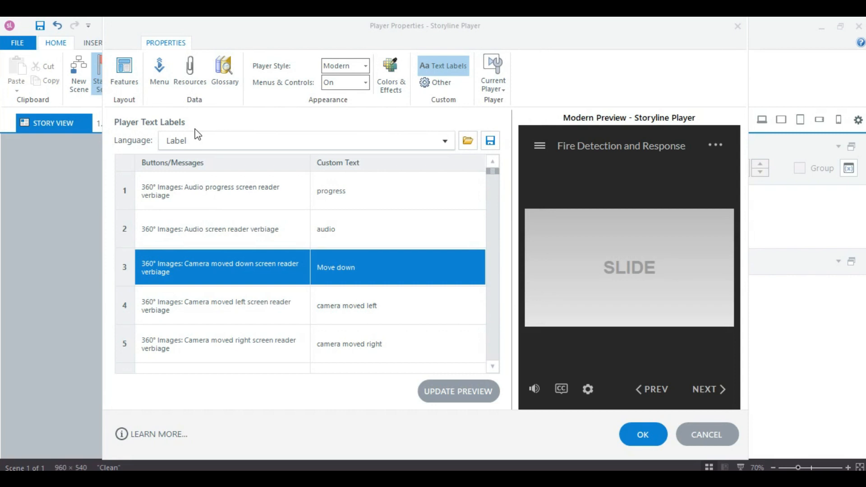
pyautogui.click(433, 145)
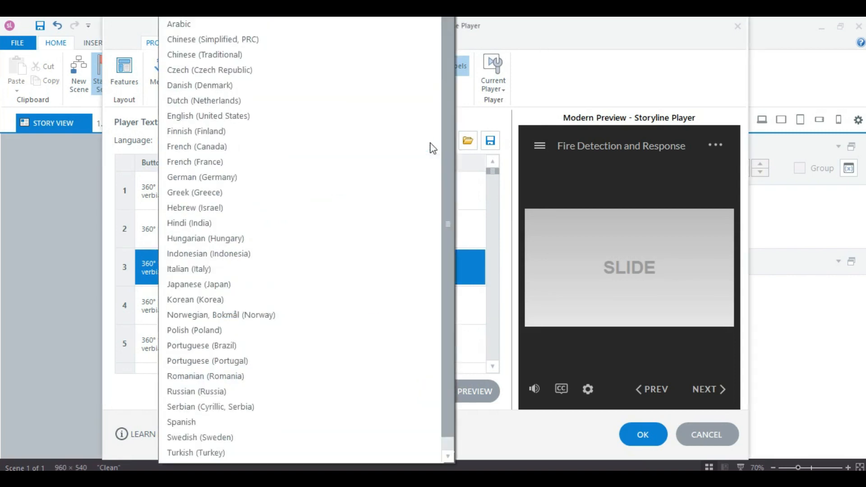
pyautogui.moveTo(449, 193); pyautogui.dragTo(462, 88)
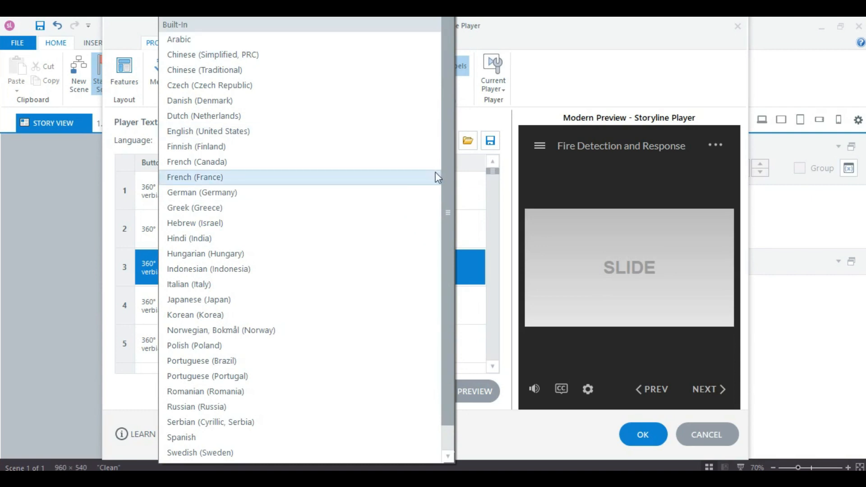
pyautogui.click(494, 174)
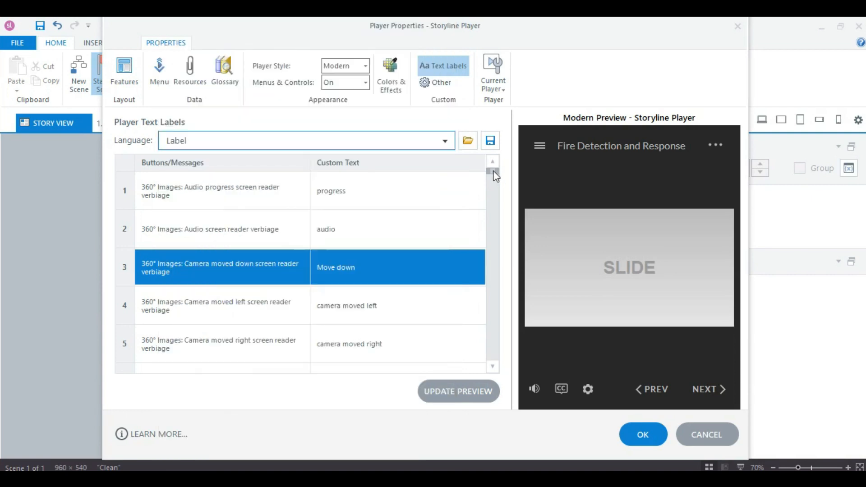